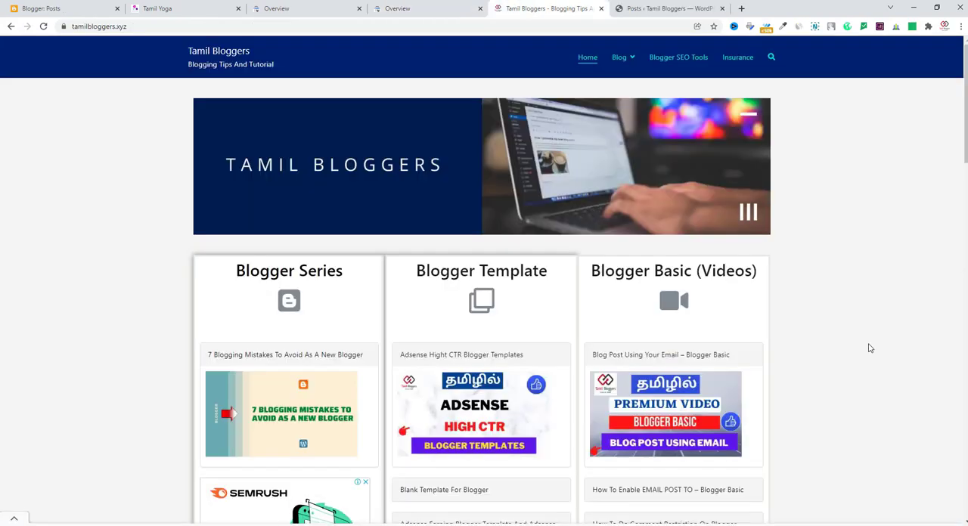
Copy the link address of the "7 Blogging Mistakes To Avoid As A New Blogger" post from the Tamil Bloggers homepage.
scroll(869, 345, down, 4)
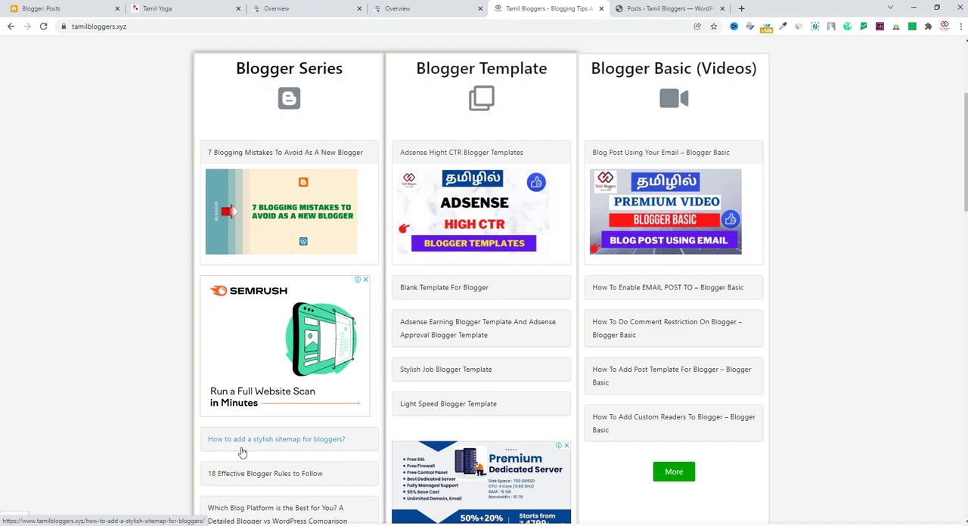
right_click(292, 151)
click(375, 225)
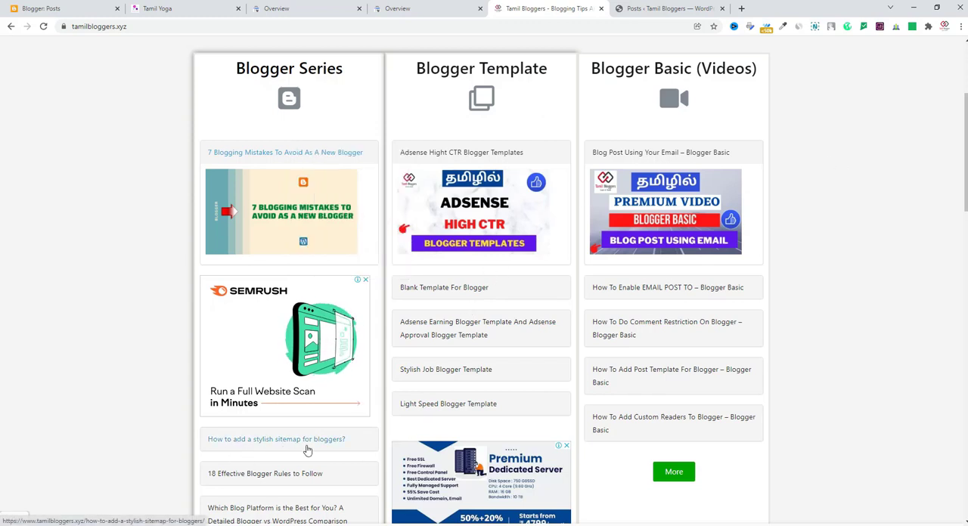
Switch to the WordPress posts list and open the post "How to add a stylish sitemap for bloggers?" for editing.
click(675, 8)
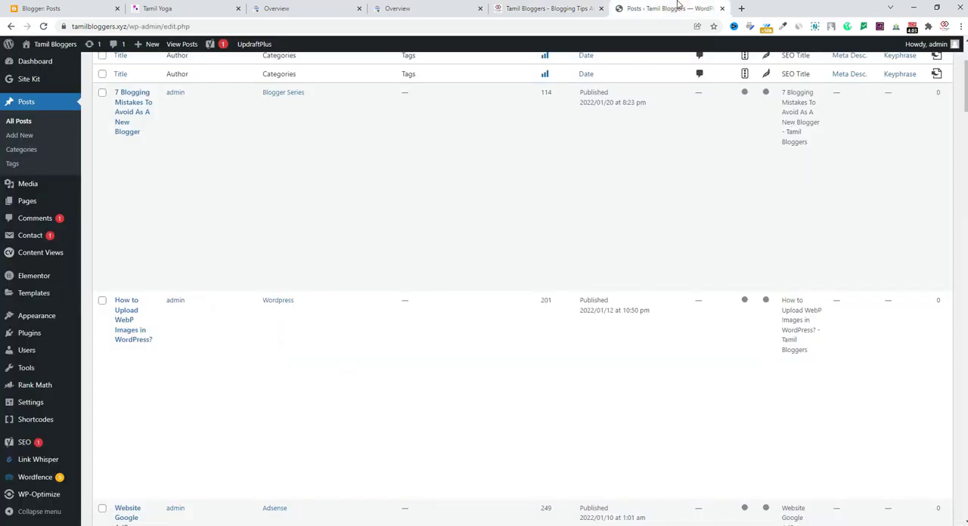
click(60, 6)
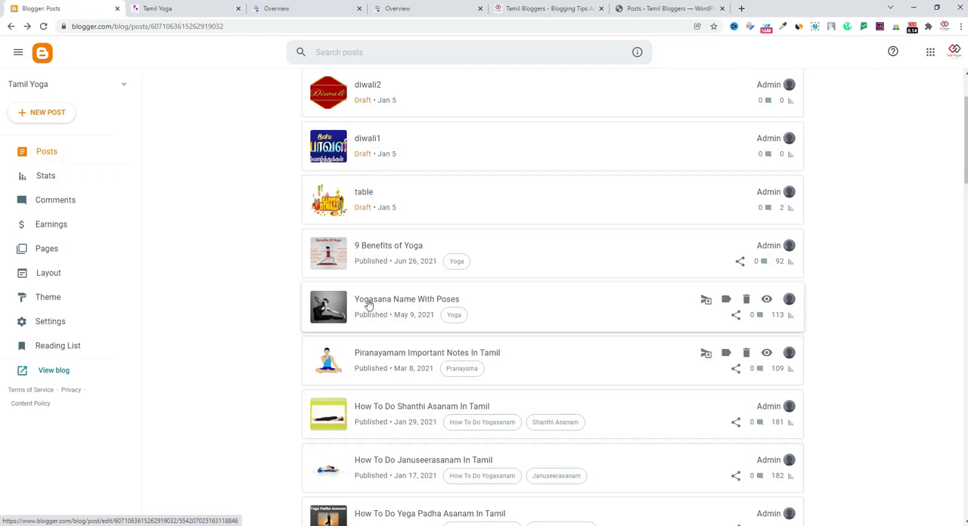
click(662, 10)
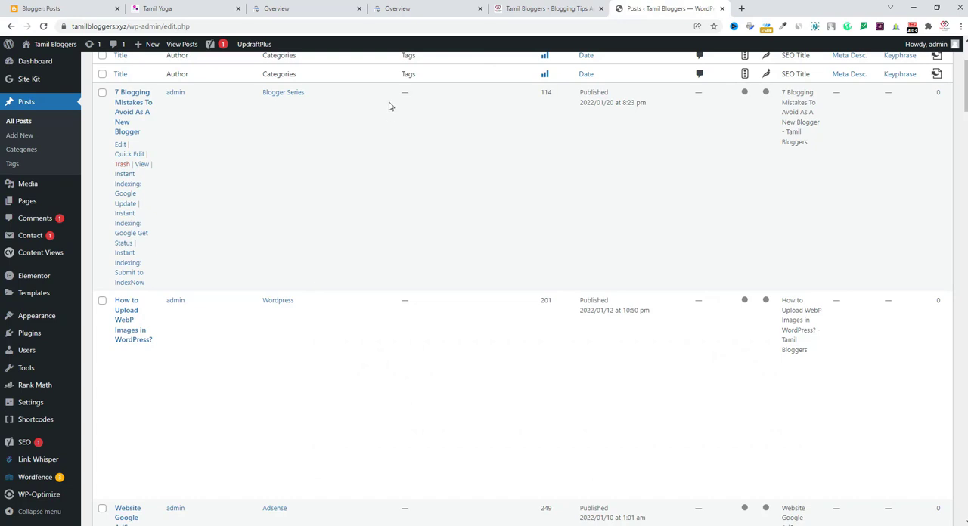
click(548, 9)
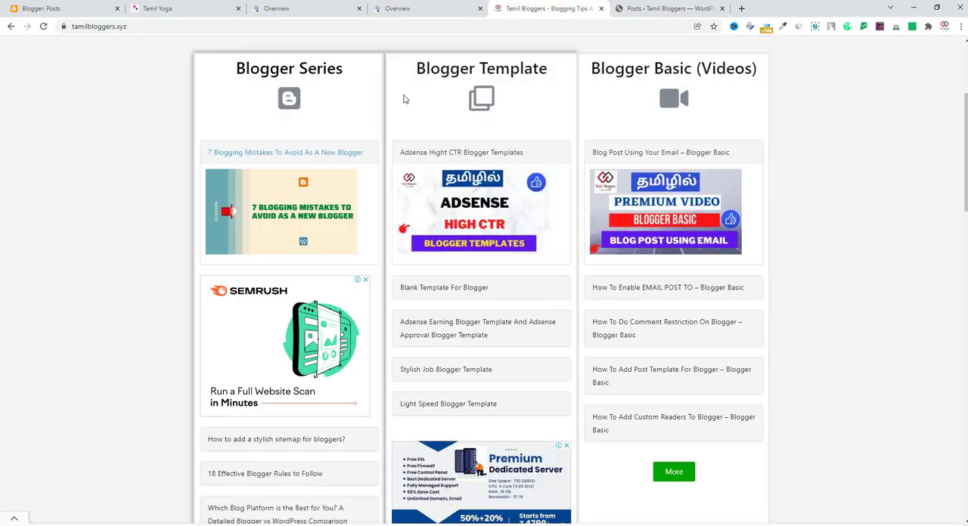
click(664, 9)
scroll(214, 383, down, 5)
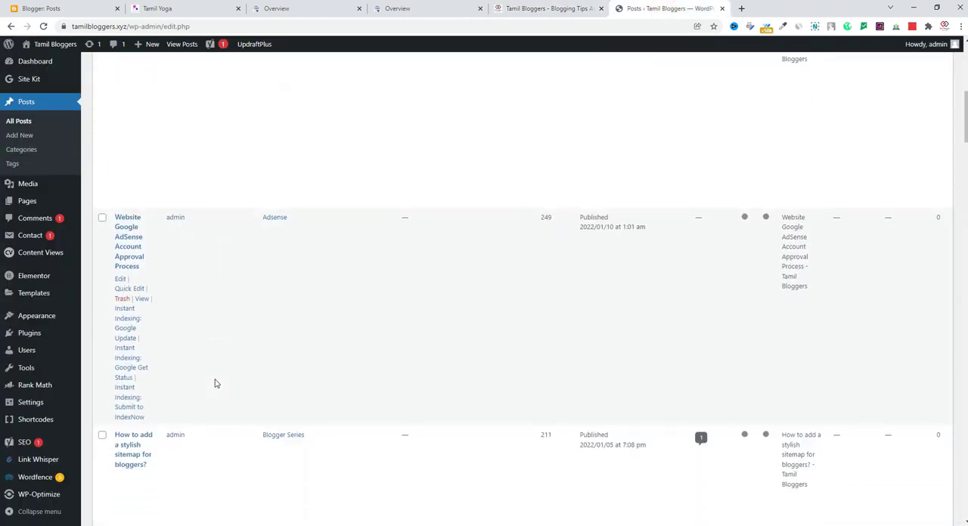
scroll(215, 383, down, 1)
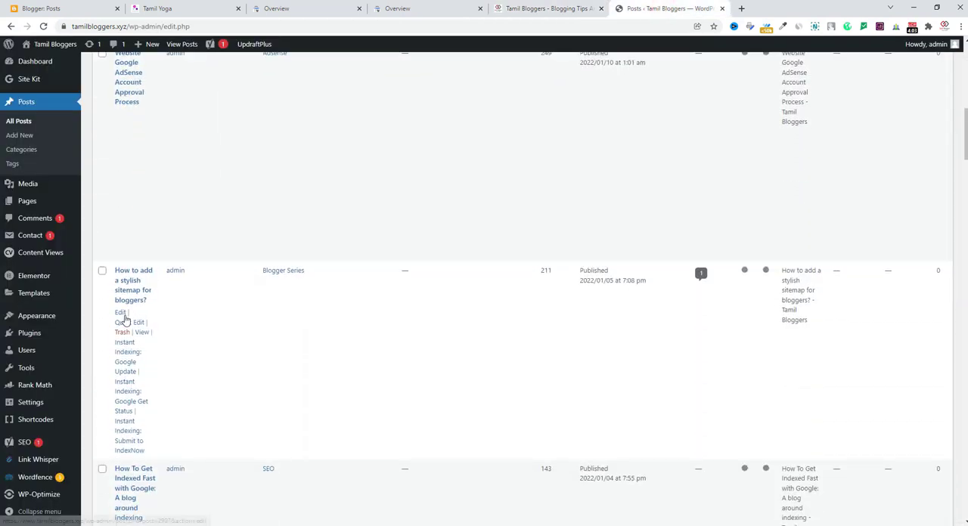
click(120, 313)
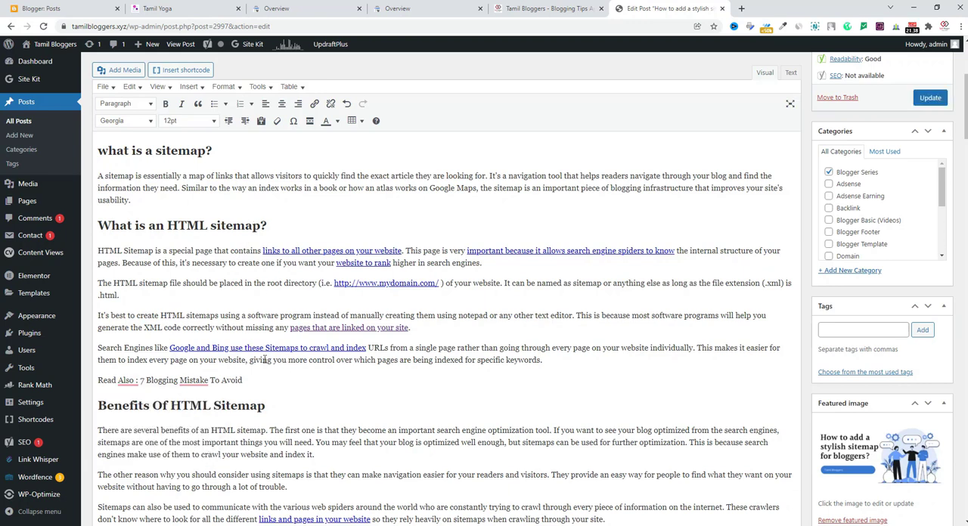
Correct "Mistake" to "Mistakes" in the "Read Also" line above the "Benefits Of HTML Sitemap" heading.
drag(245, 379, 98, 381)
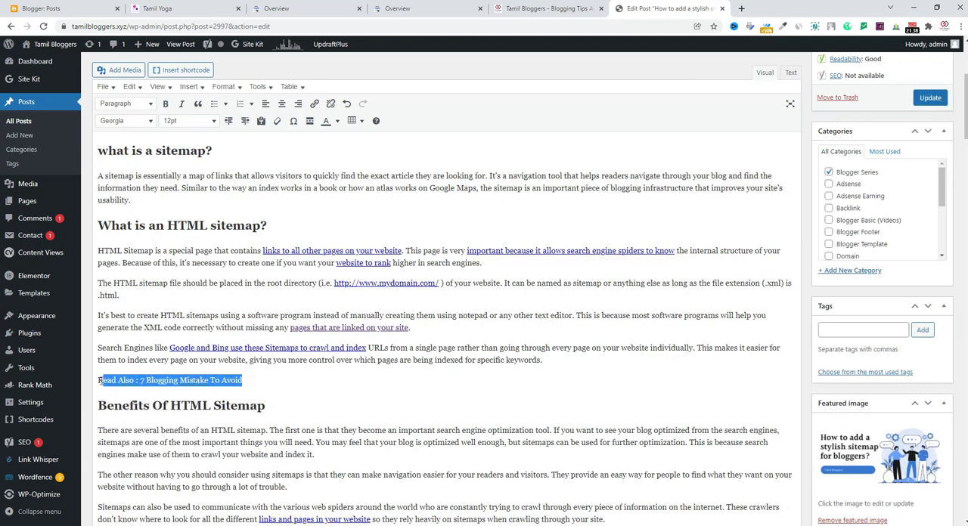
click(146, 380)
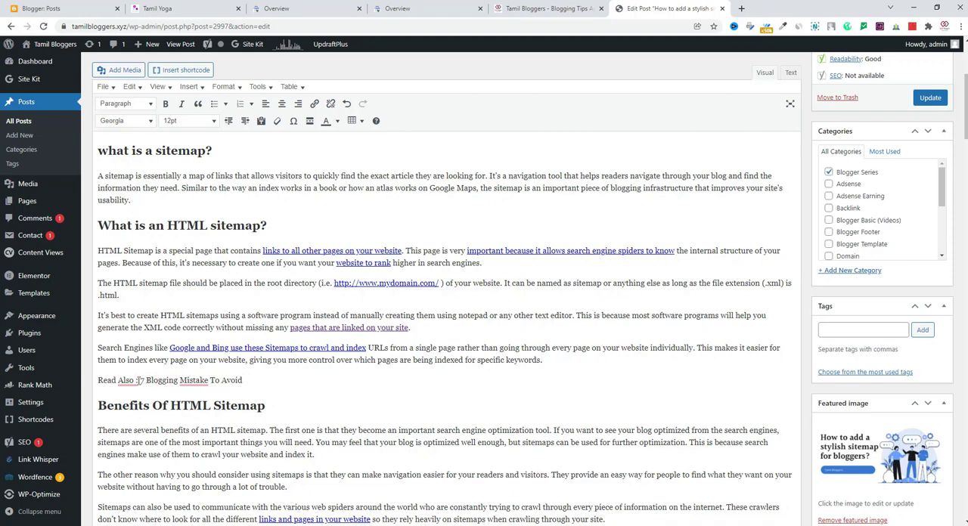
mouse_move(140, 381)
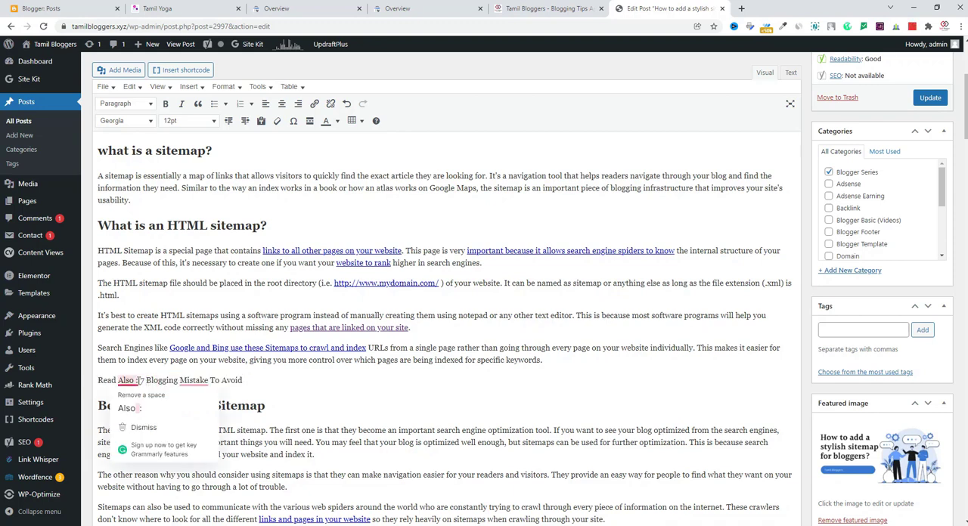
click(311, 391)
mouse_move(194, 380)
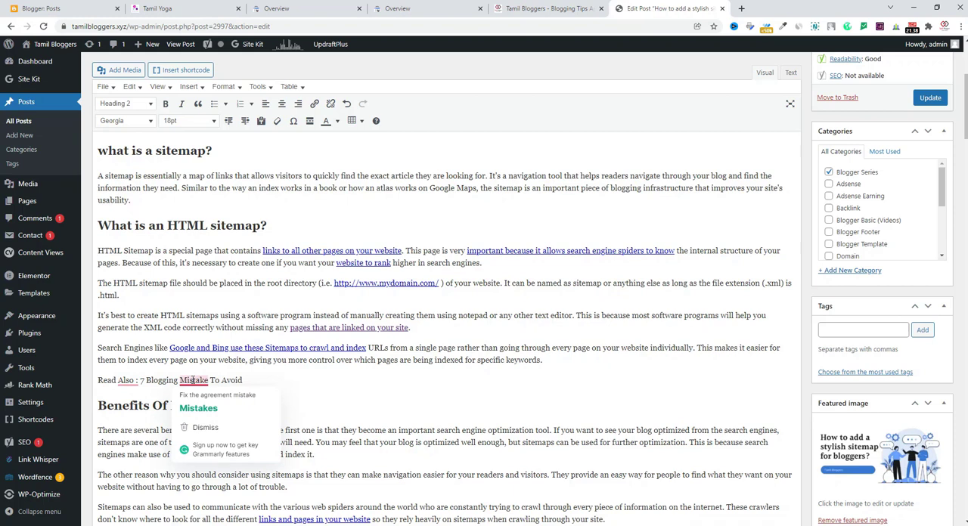
click(198, 408)
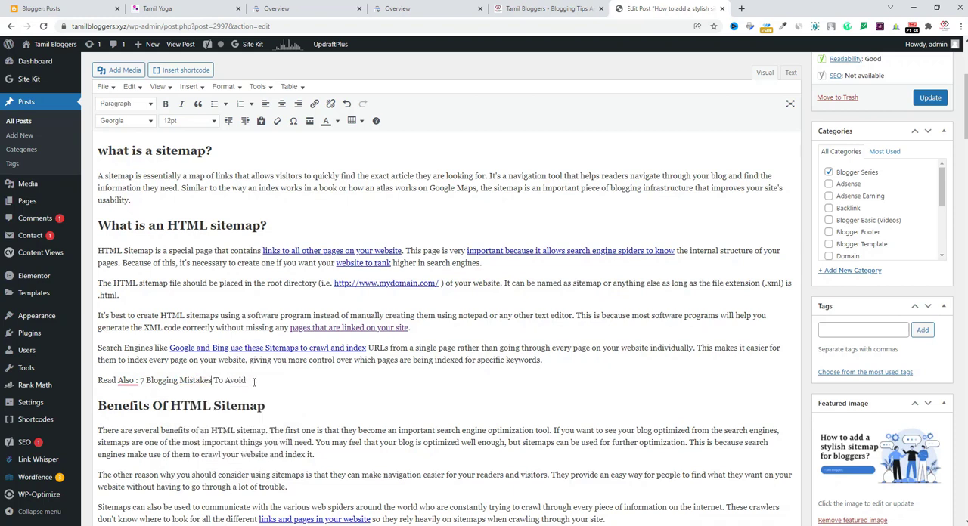
Link the text "7 Blogging Mistakes To Avoid" to the copied post URL and update the post.
drag(247, 380, 138, 380)
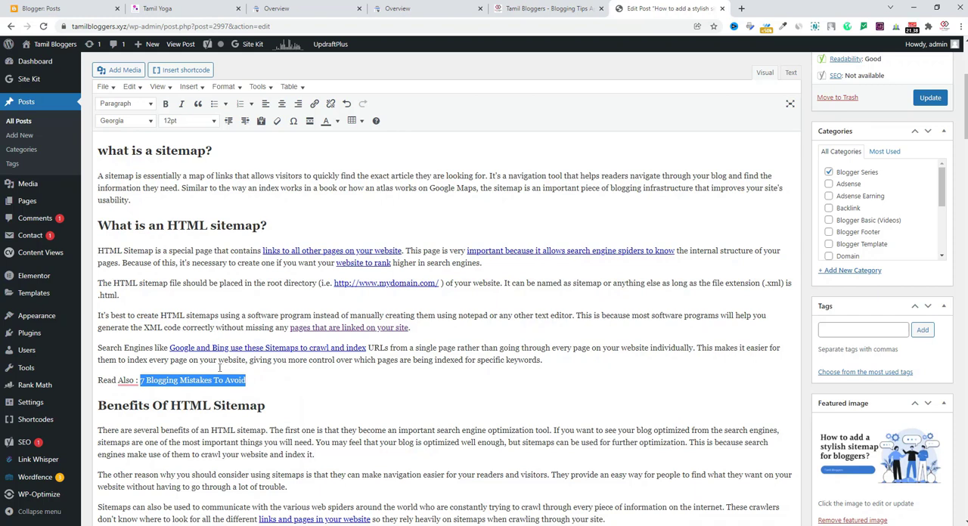
click(314, 104)
right_click(204, 400)
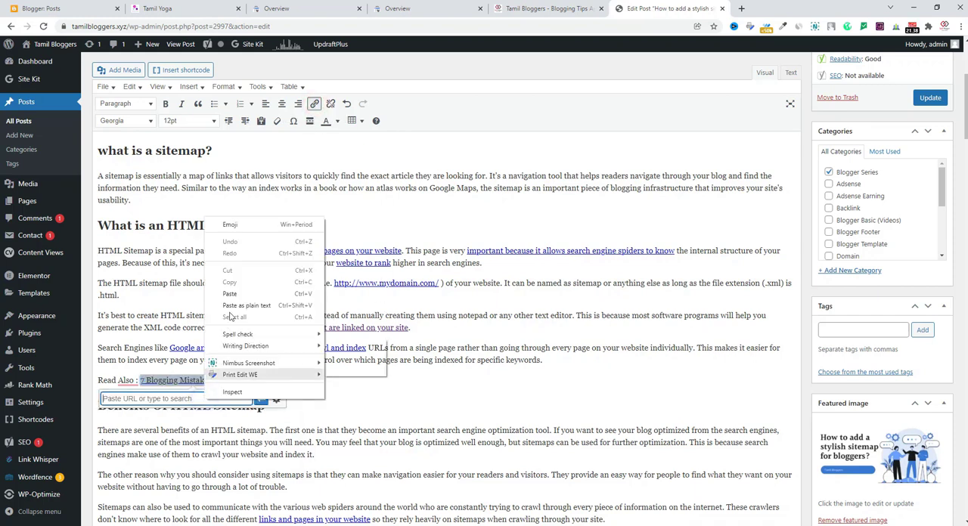
click(231, 294)
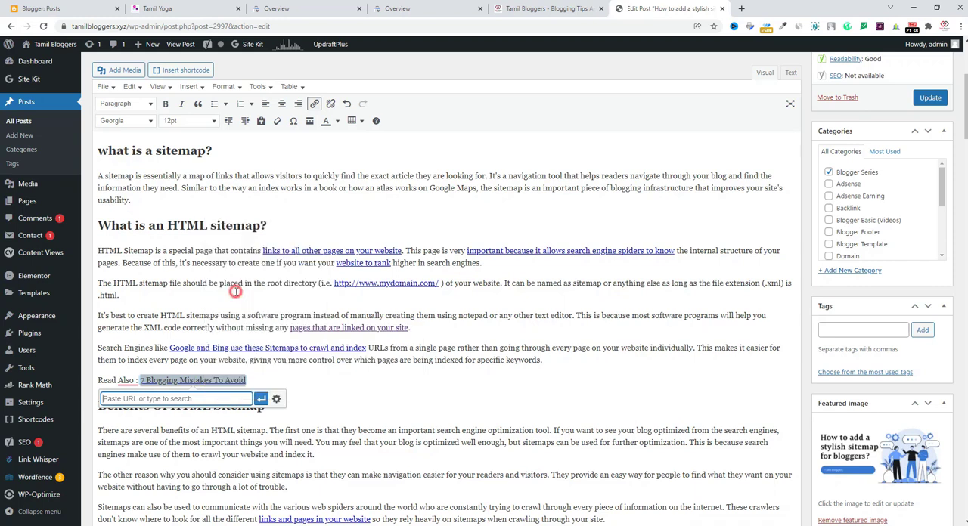
click(261, 398)
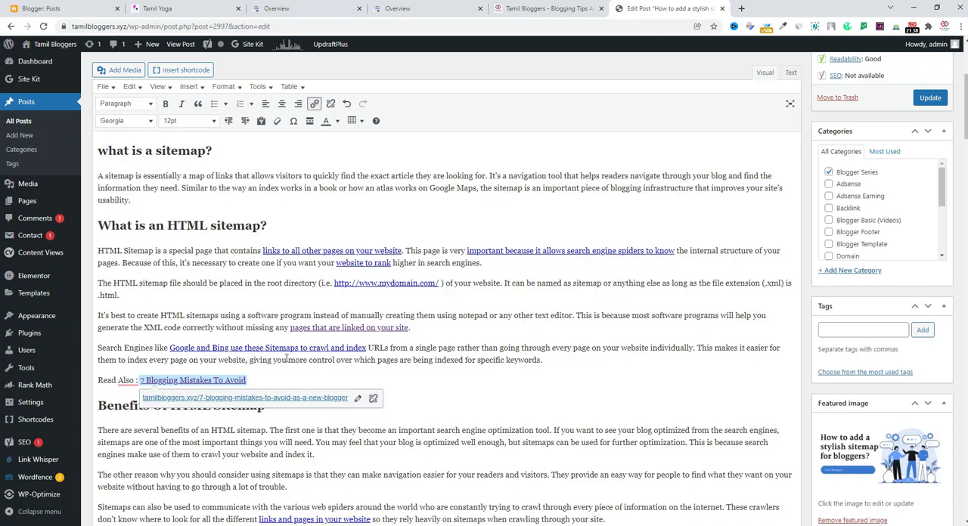
click(244, 389)
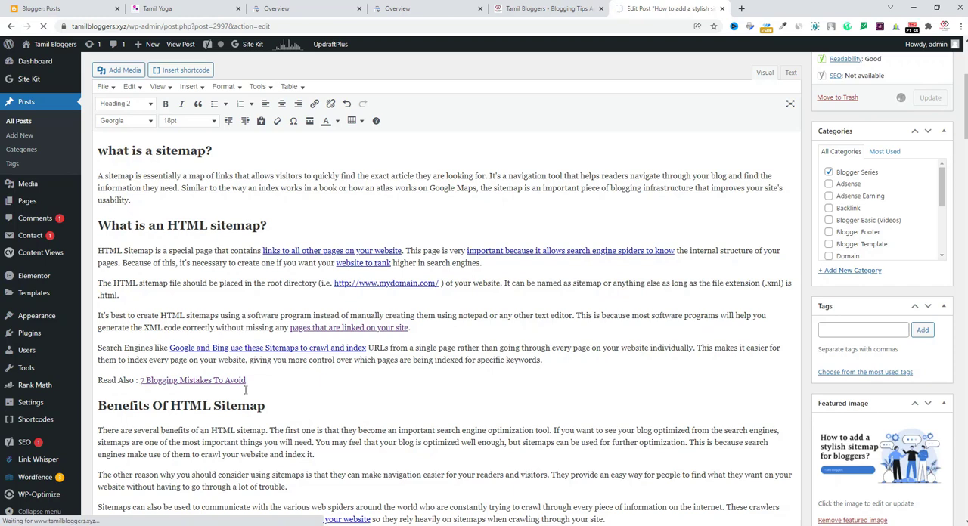
Copy the link address of the "How to add a stylish sitemap for bloggers?" post from the Tamil Bloggers homepage.
click(544, 8)
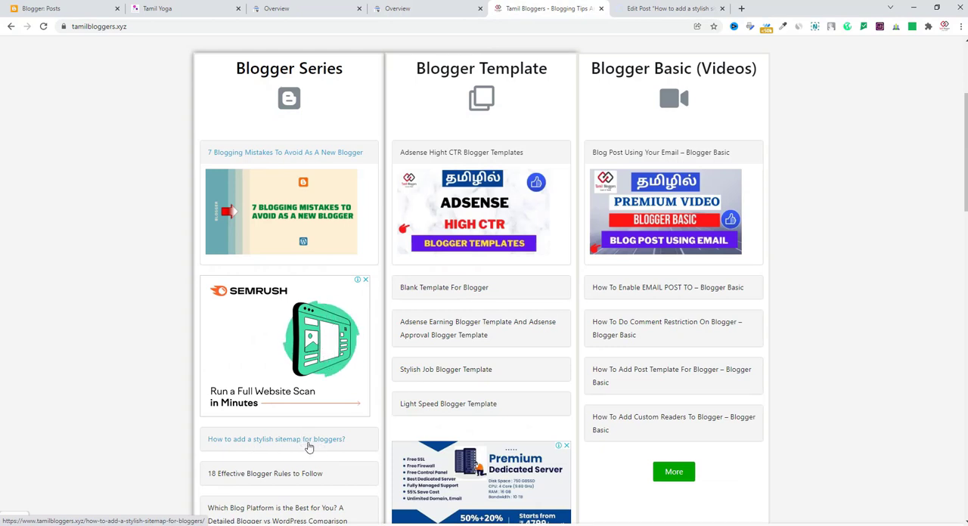
click(660, 6)
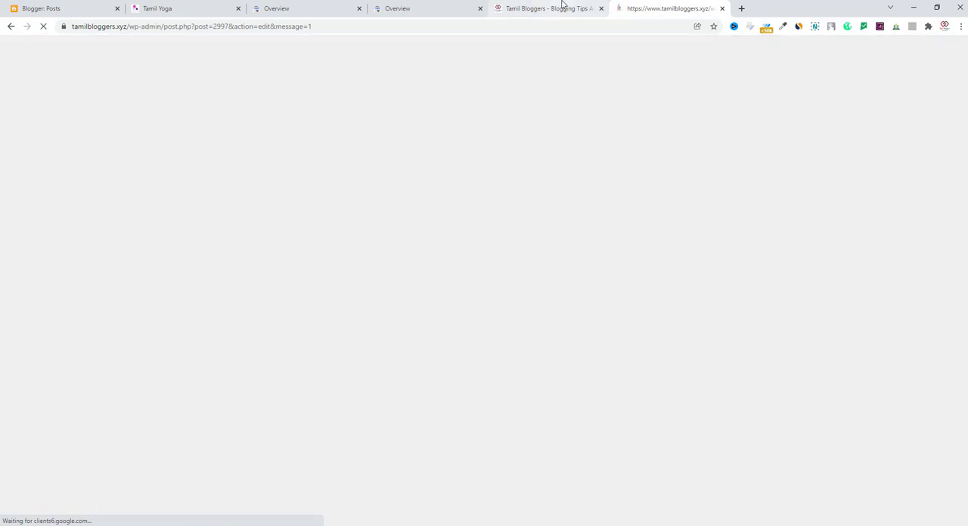
click(560, 6)
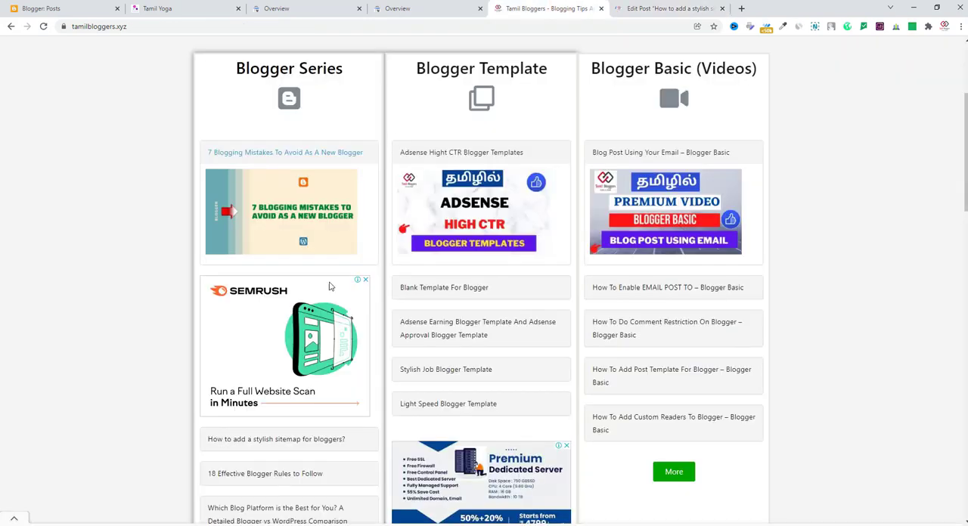
right_click(296, 442)
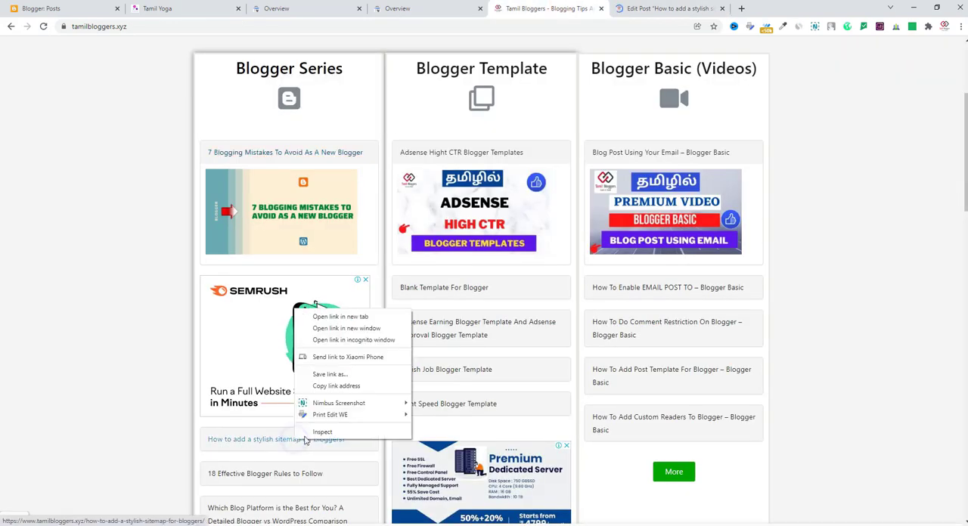
click(368, 384)
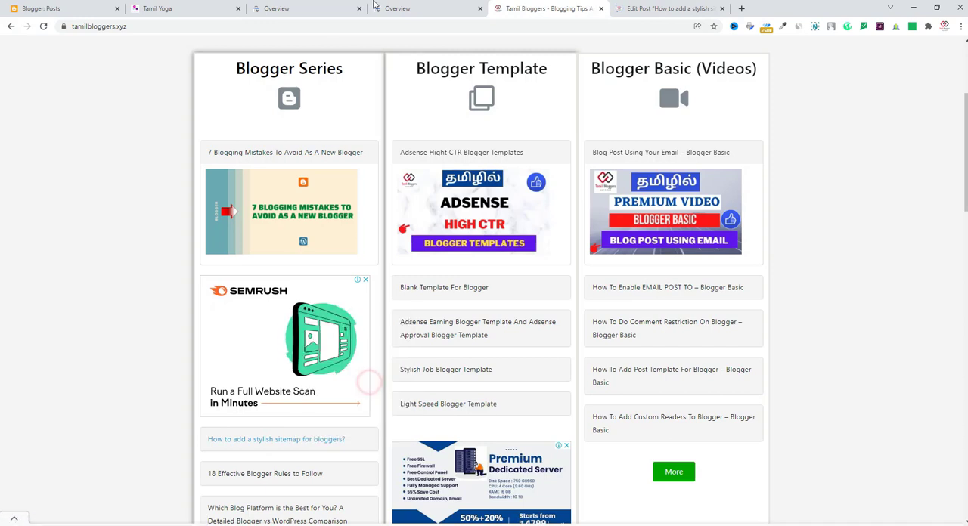
Switch to Google Search Console and inspect the copied sitemap post URL in the tamilbloggers.xyz property.
click(378, 7)
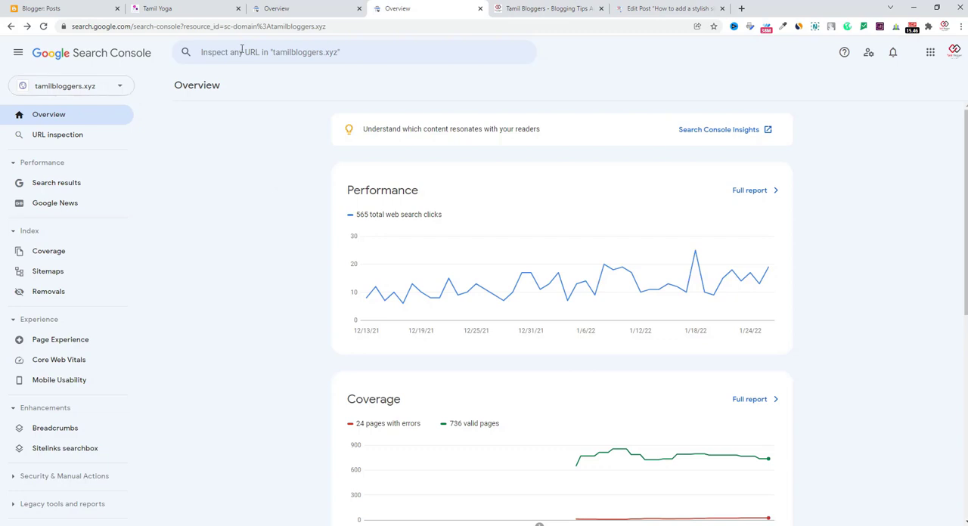
right_click(241, 50)
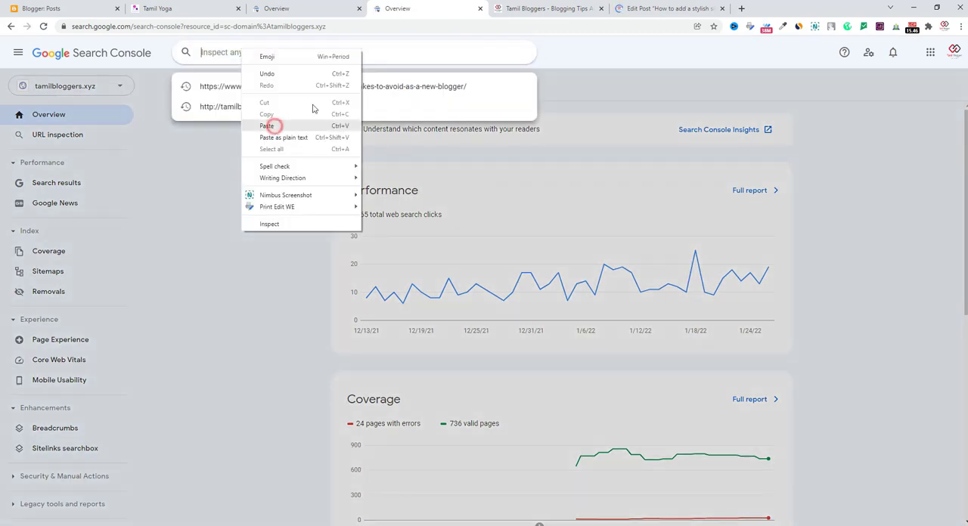
click(270, 126)
key(Return)
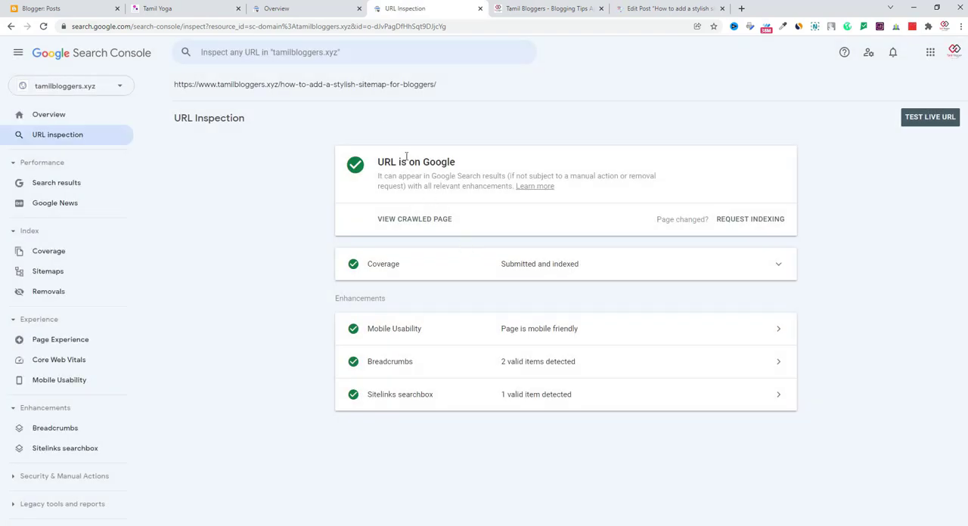
Request indexing for the inspected sitemap post URL and start a live test of it.
click(750, 221)
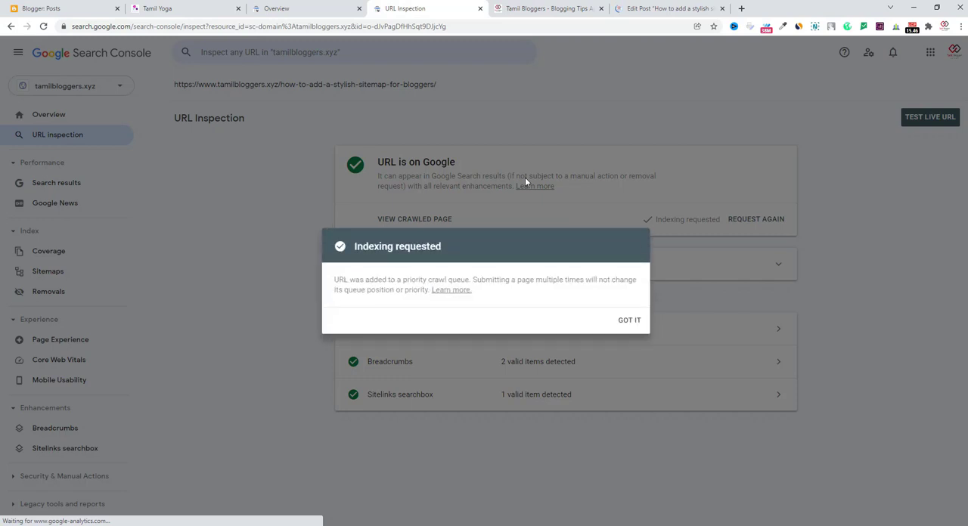
click(628, 320)
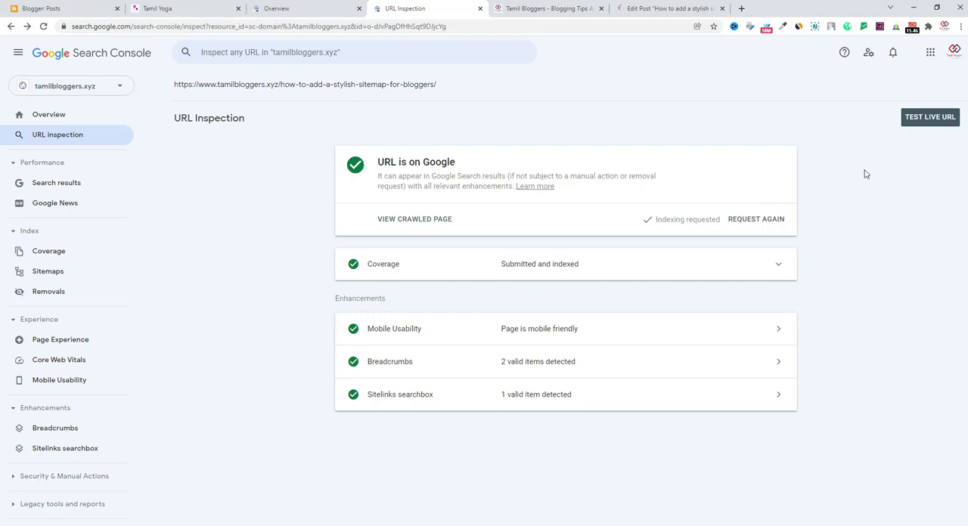
click(919, 120)
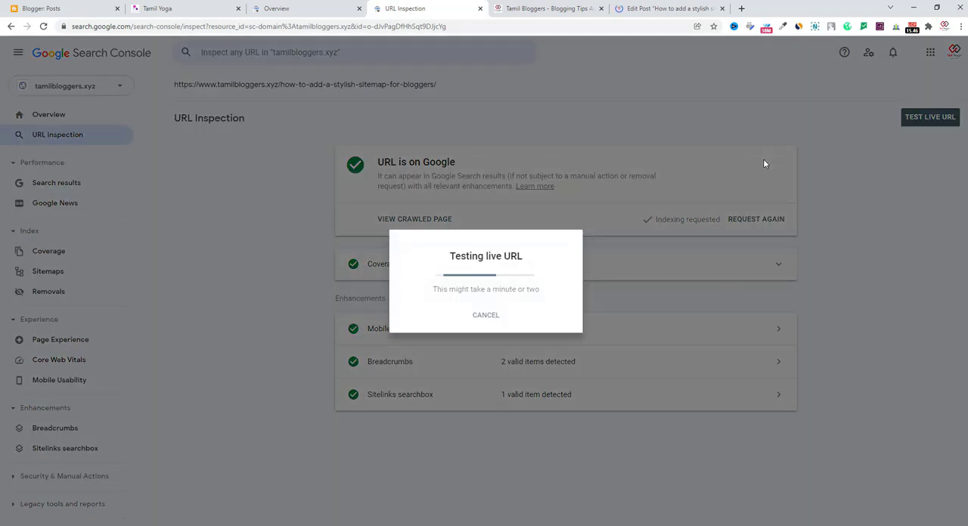